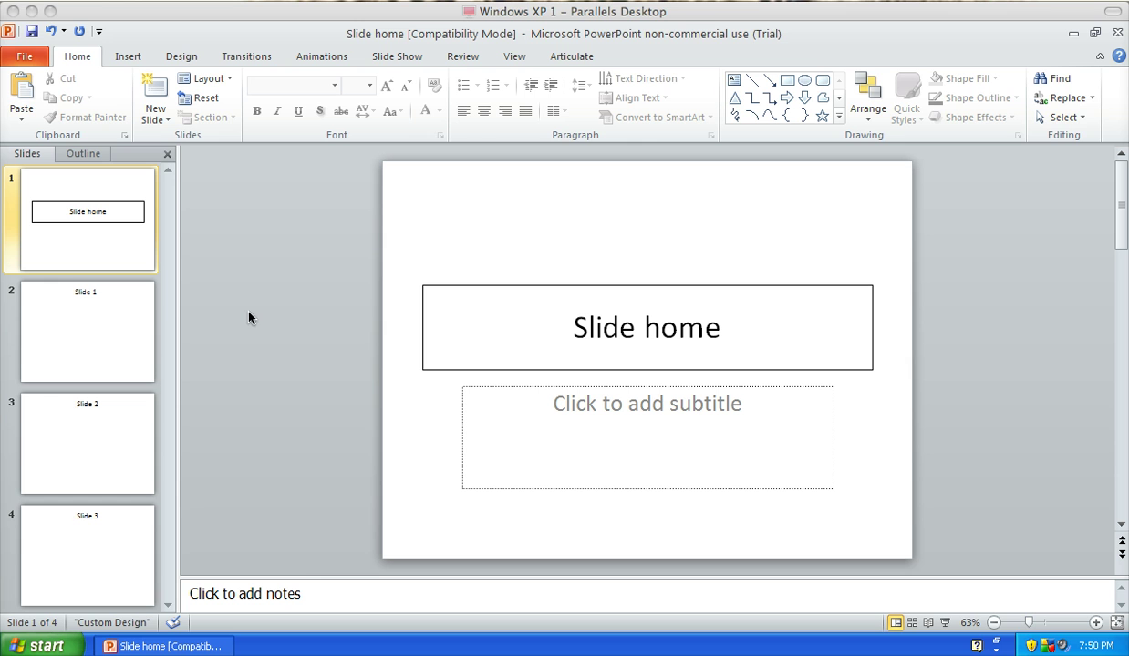
Open Slide Master view from the View tab and select the top-level master thumbnail.
click(516, 58)
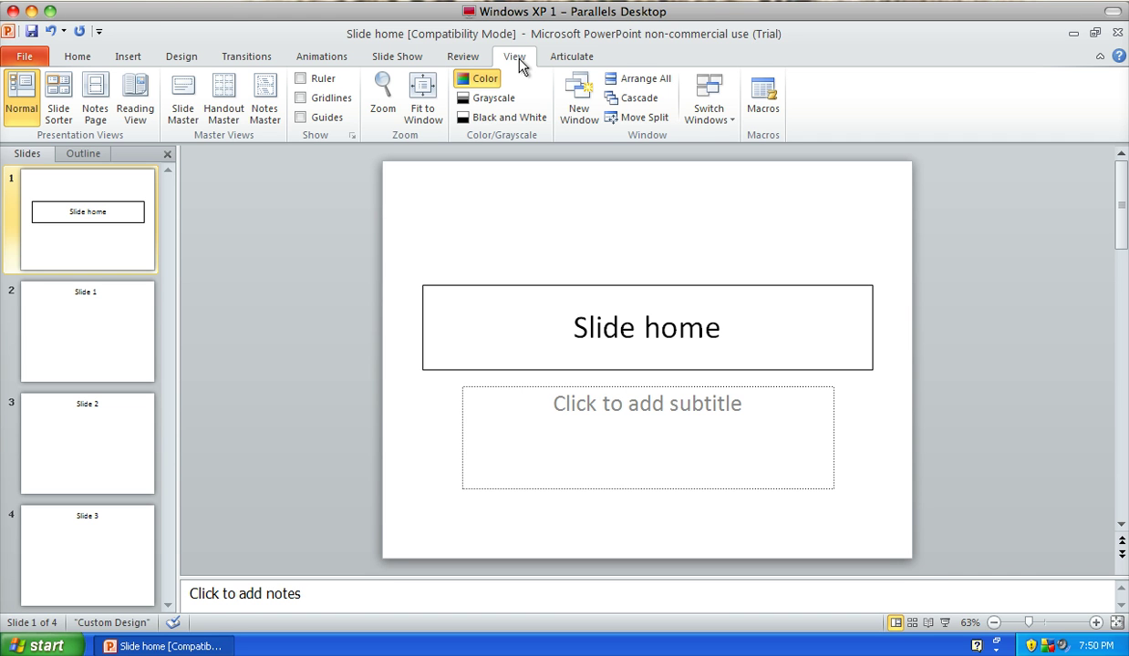
click(183, 99)
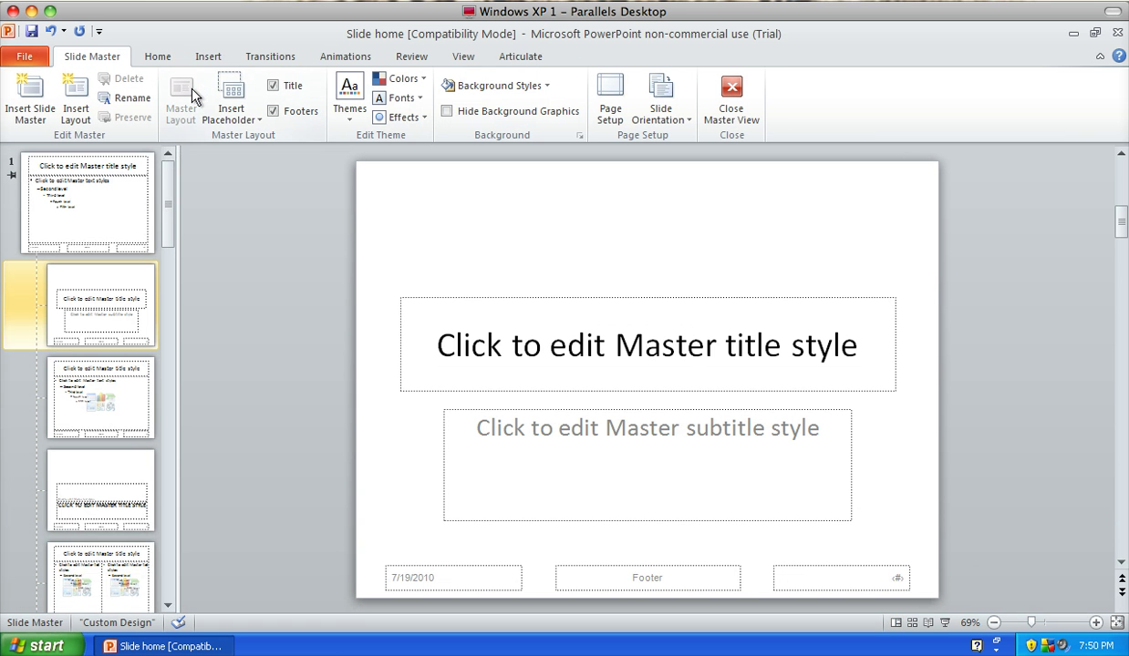
click(99, 223)
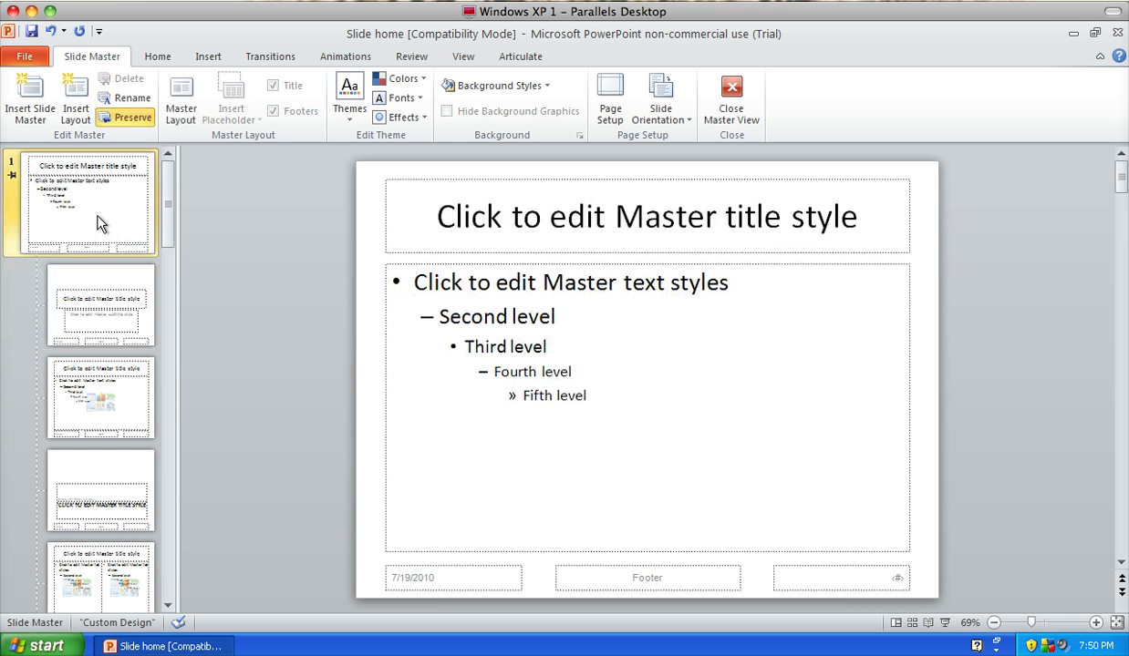
Delete the body text, date, footer and slide-number placeholders from the master.
click(440, 266)
key(Delete)
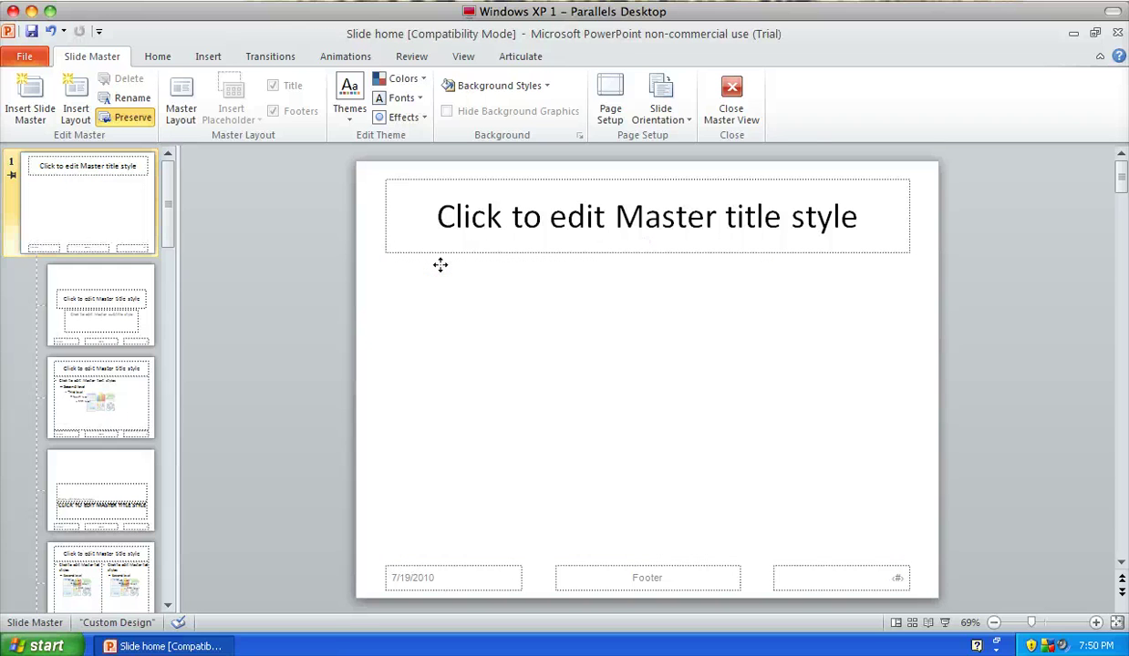
click(434, 571)
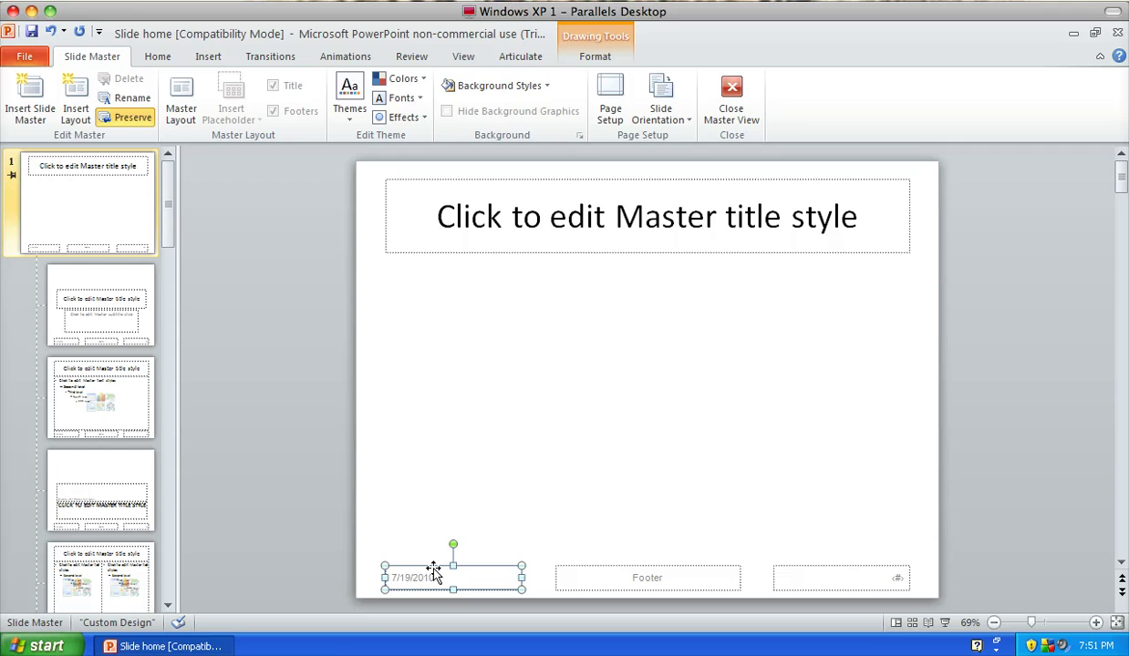
key(Delete)
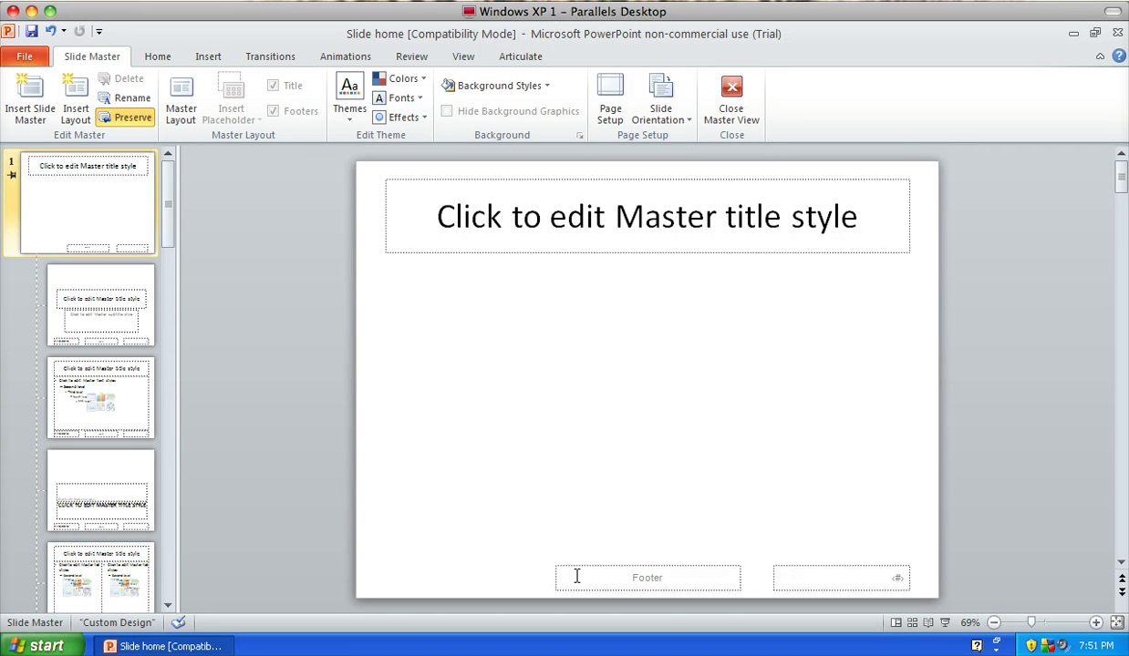
click(580, 564)
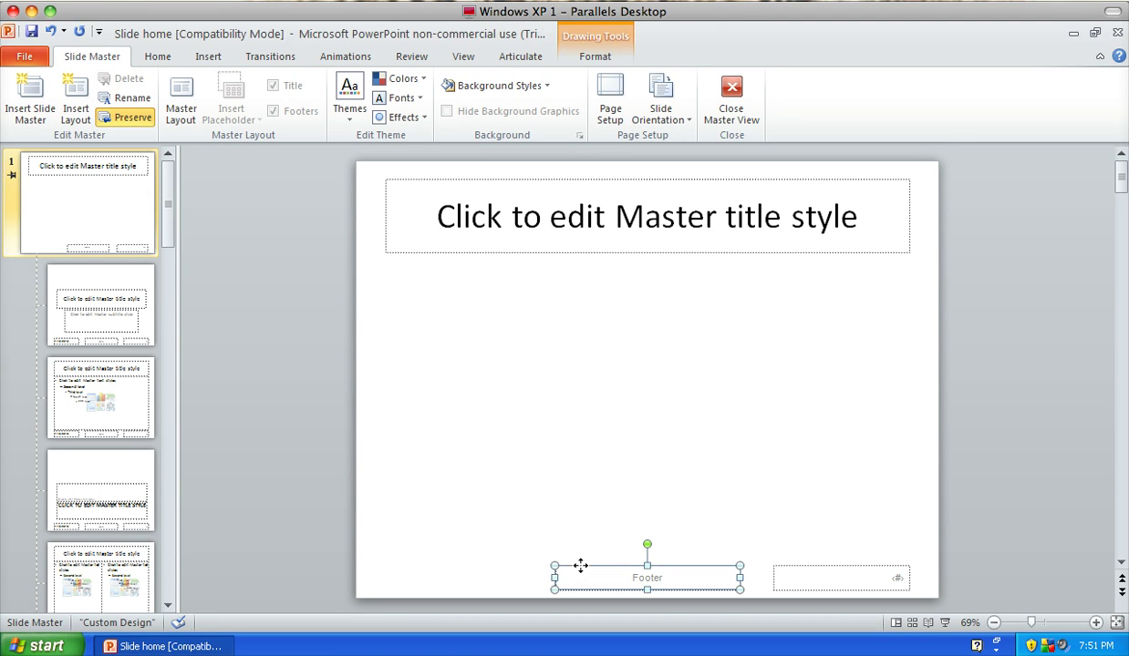
key(Delete)
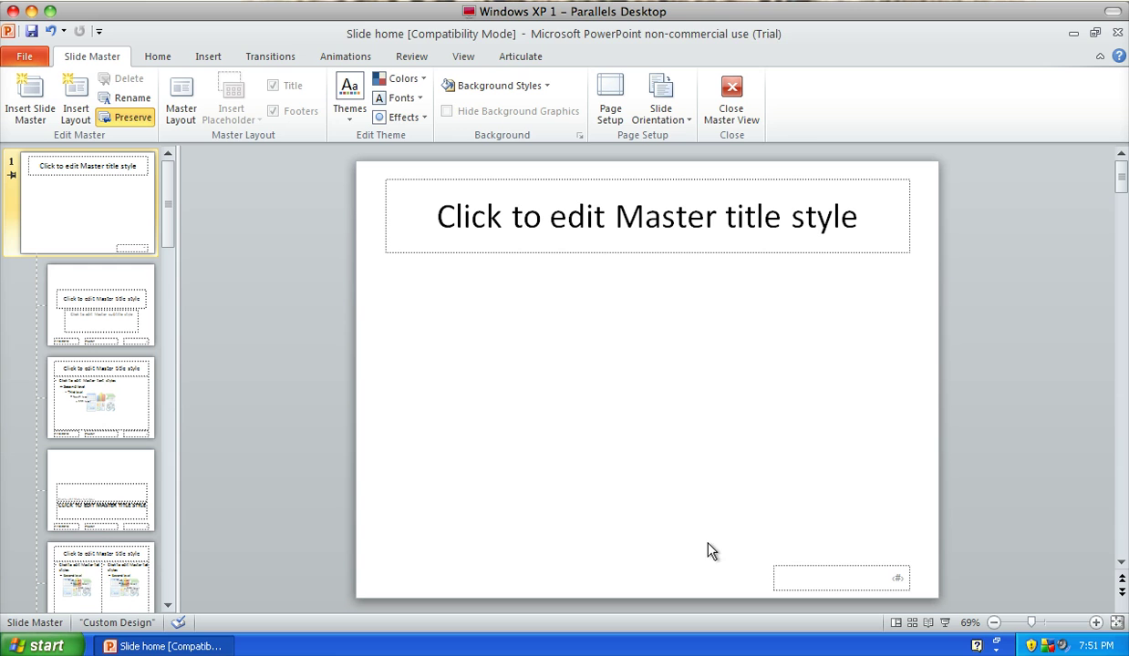
click(801, 567)
key(Delete)
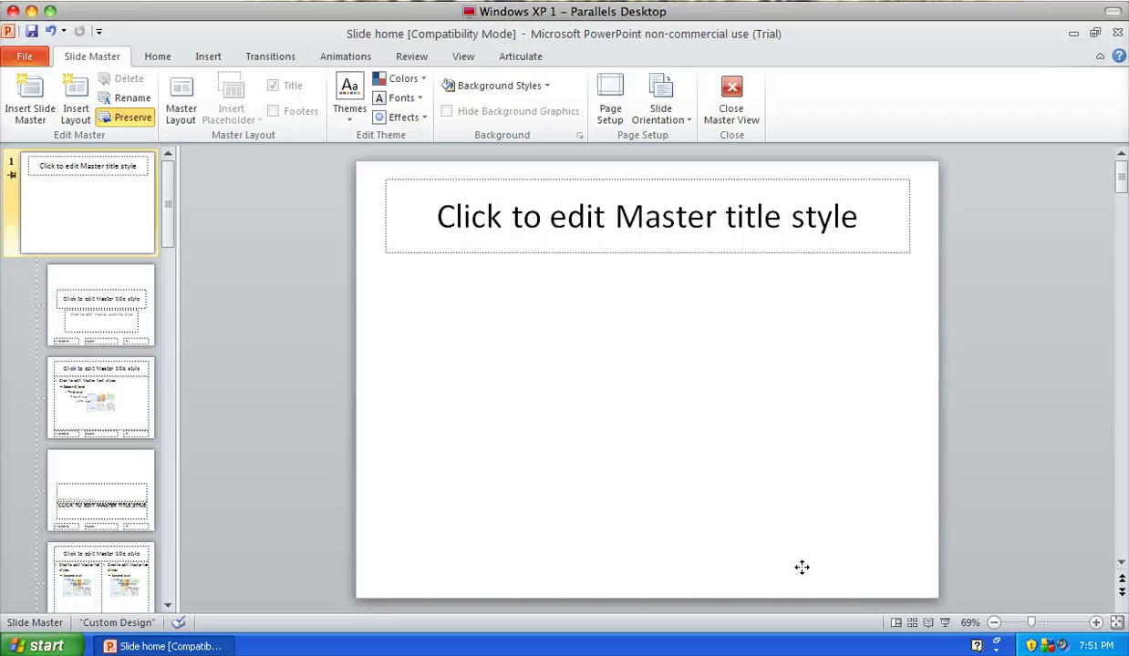
Paste the HOME, 1, 2, 3 button bar onto the master and lift the HOME box above it.
key(ctrl+v)
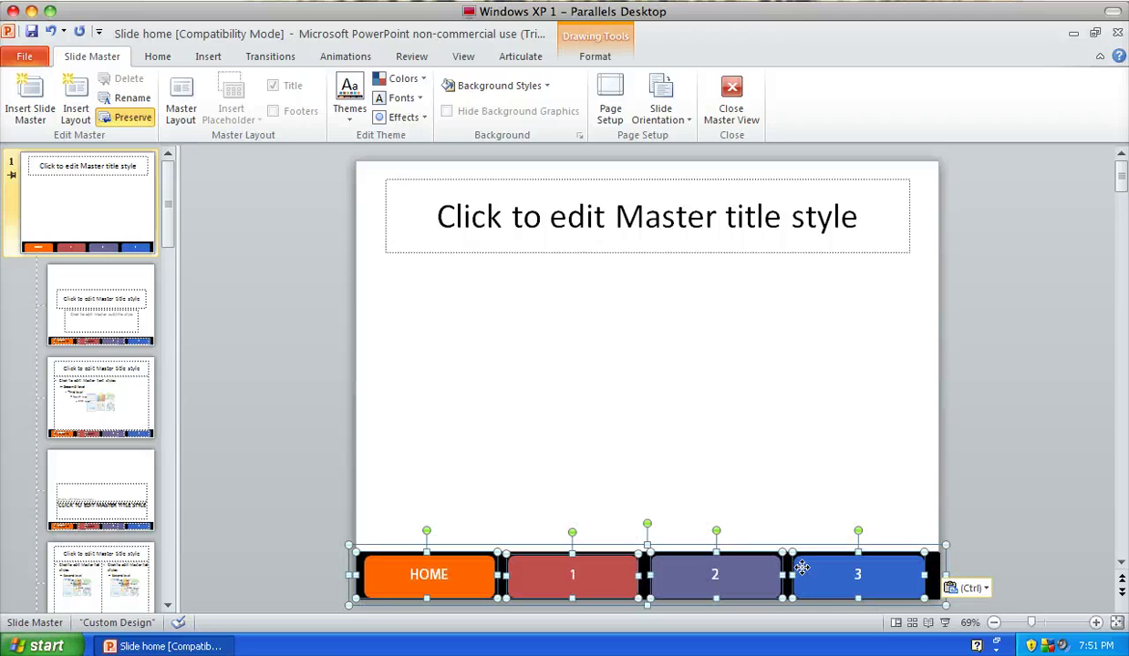
click(946, 469)
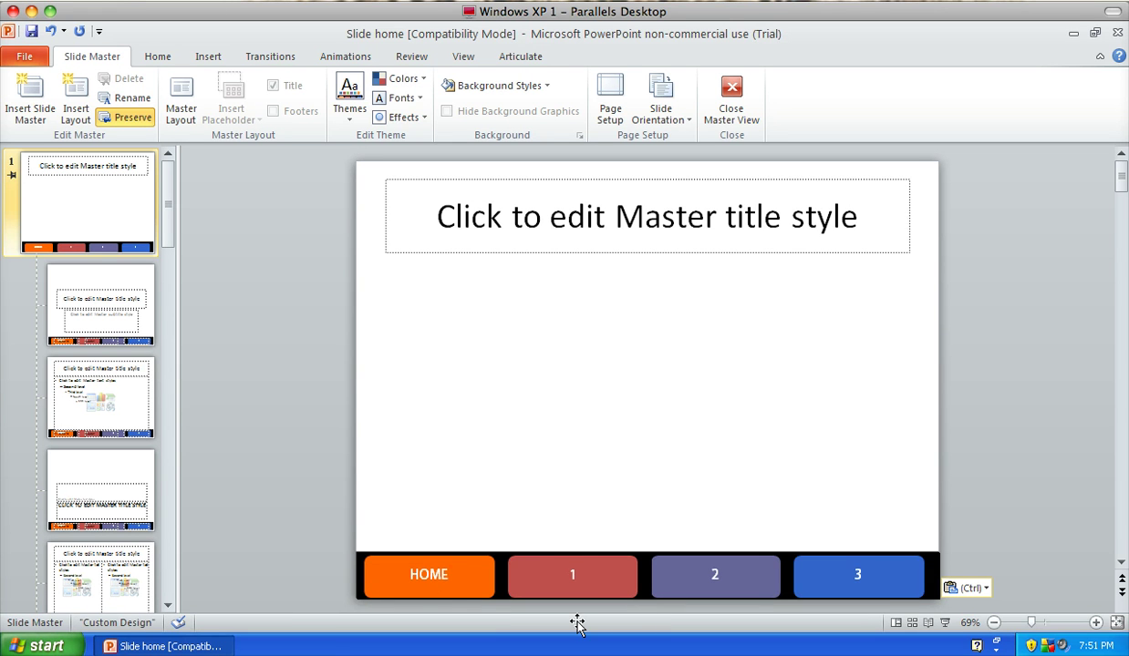
click(427, 575)
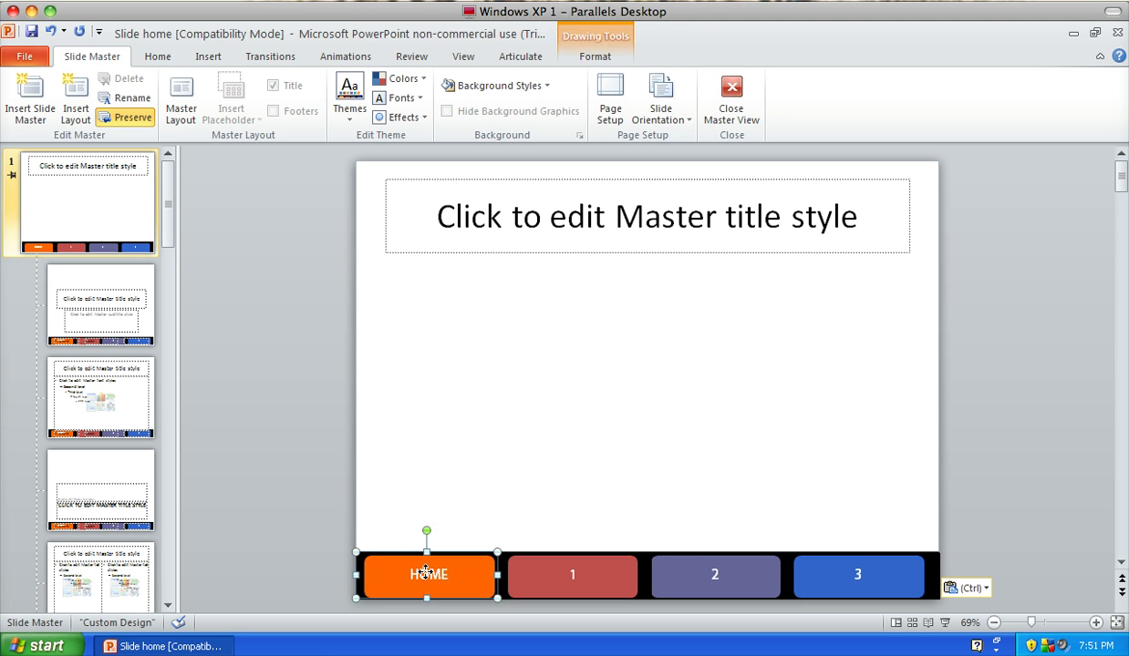
key(Up)
key(Up)
key(Up)
key(Up)
key(Up)
key(Up)
key(Up)
key(Up)
key(Up)
key(Up)
key(Up)
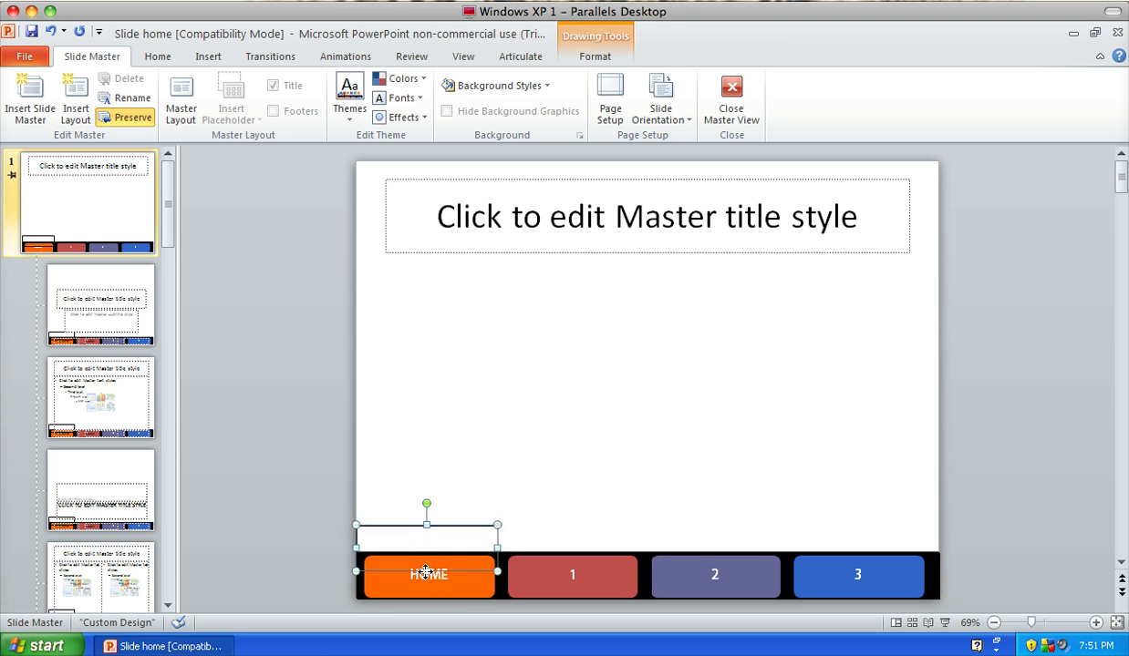
Move the transparent boxes over buttons 1 and 2 up above the bar.
click(543, 585)
key(Up)
key(Up)
key(Up)
key(Up)
key(Up)
key(Up)
key(Up)
key(Up)
key(Up)
key(Up)
key(Up)
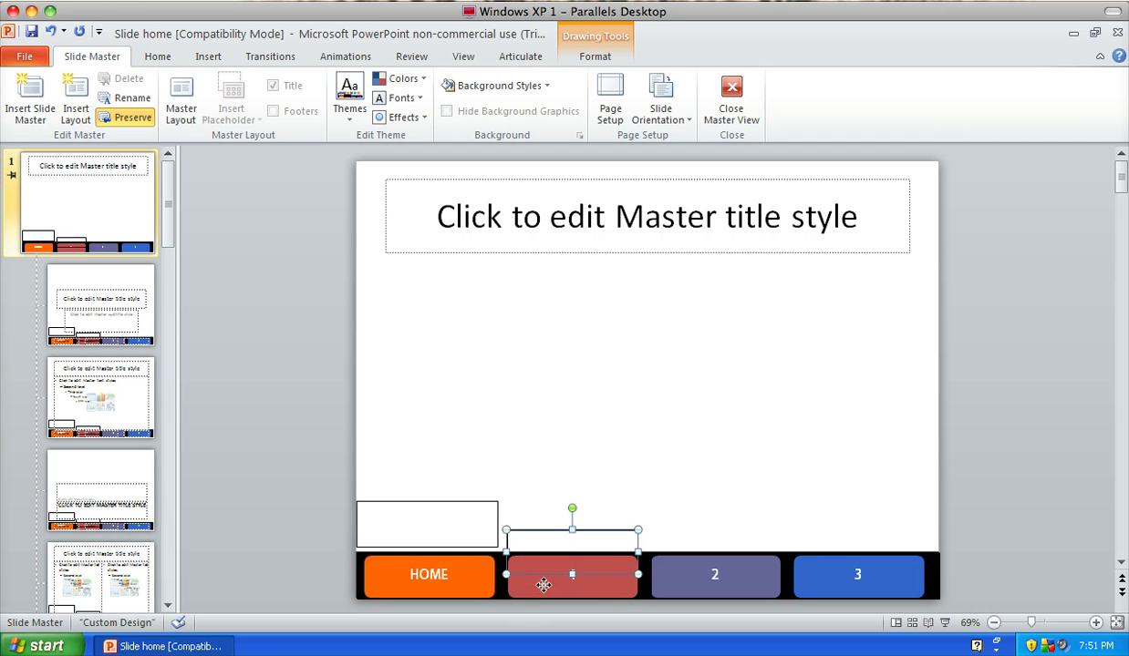
key(Up)
key(Up)
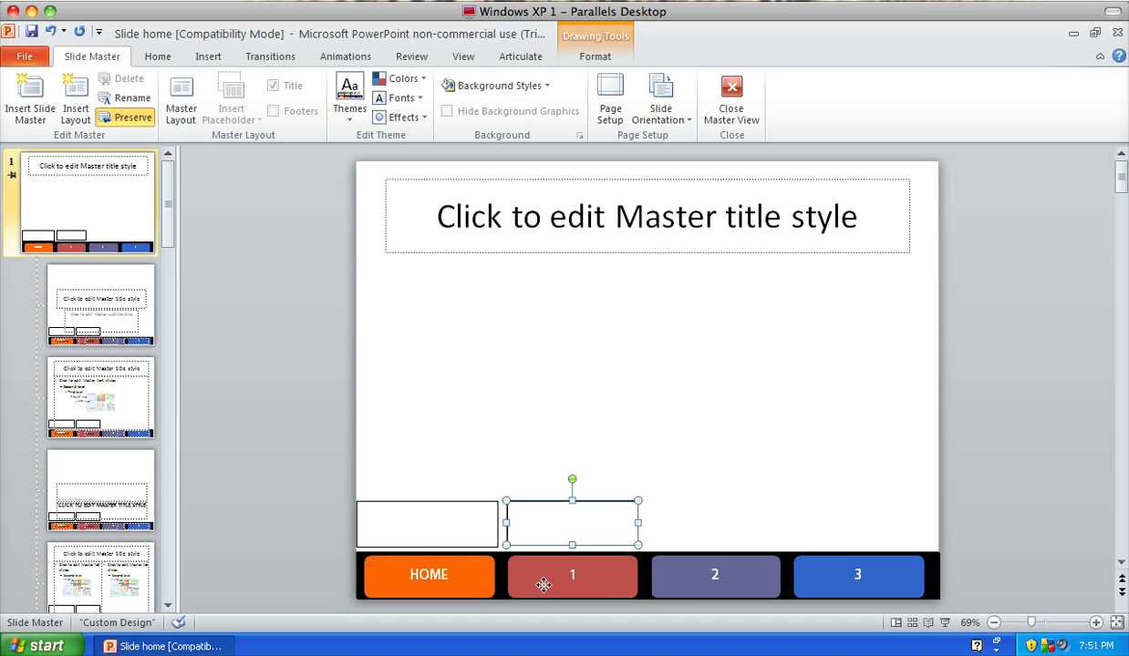
click(693, 588)
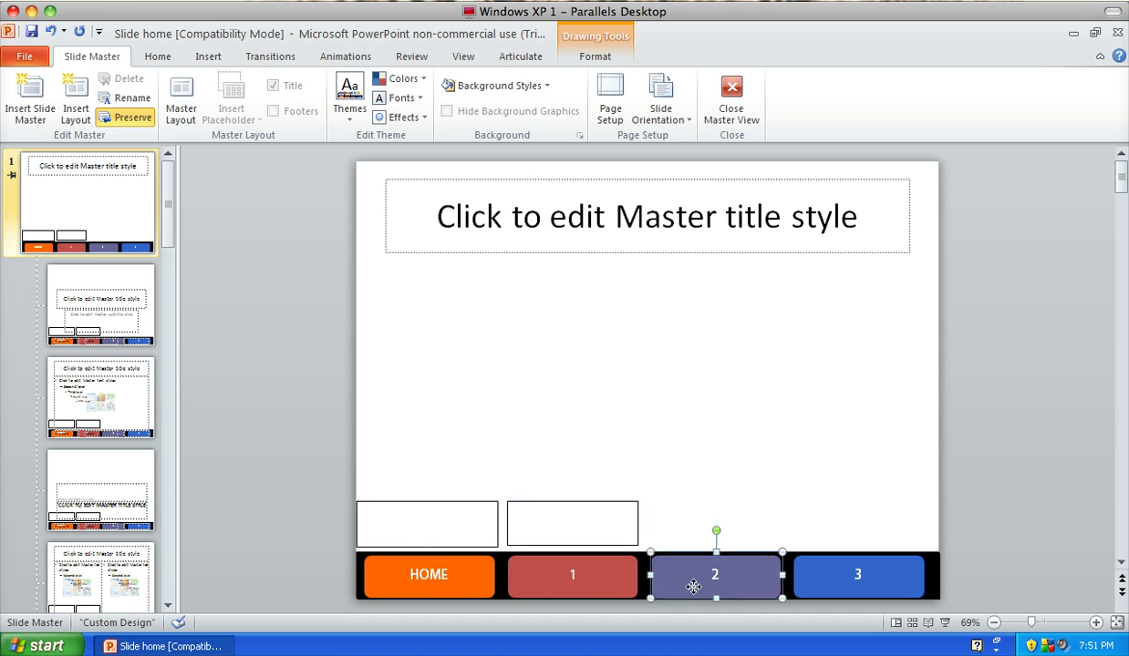
key(Up)
key(Up)
key(Up)
key(Up)
key(Up)
key(Up)
key(Up)
key(Up)
key(Up)
key(Up)
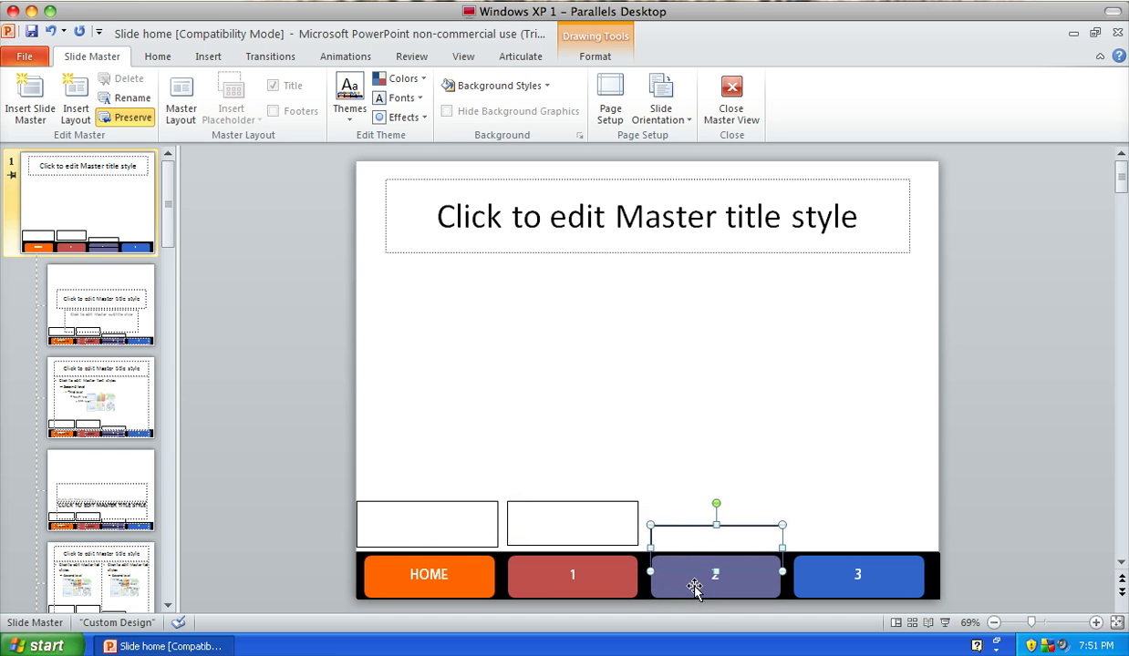
key(Up)
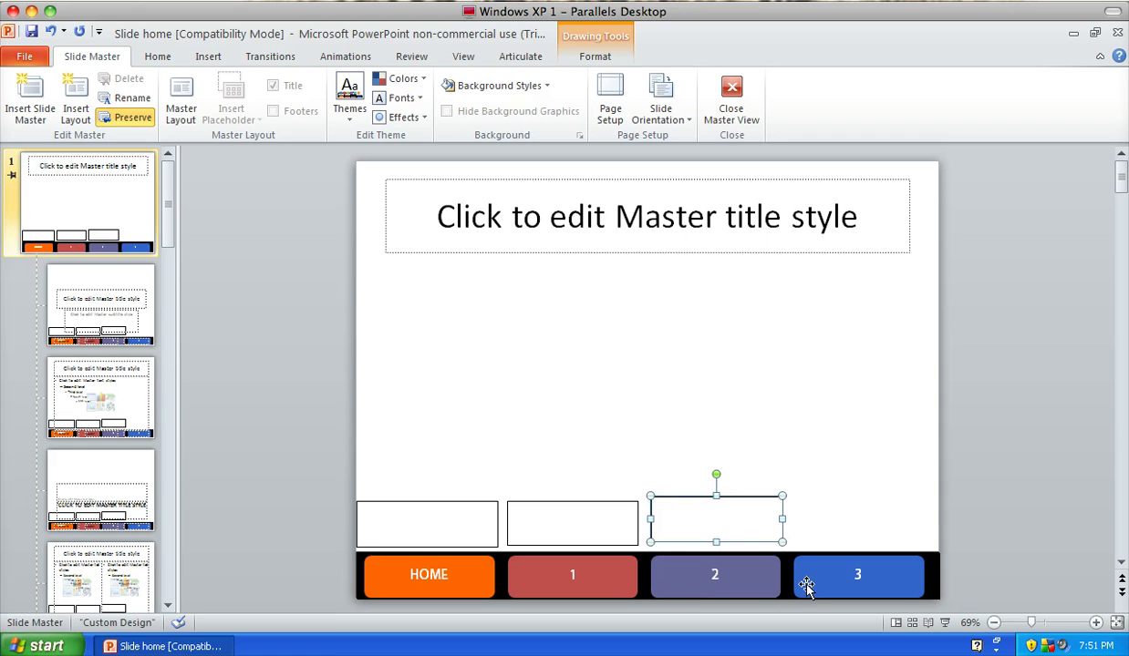
Nudge the empty box for button 3 until it sits exactly over that button.
click(806, 578)
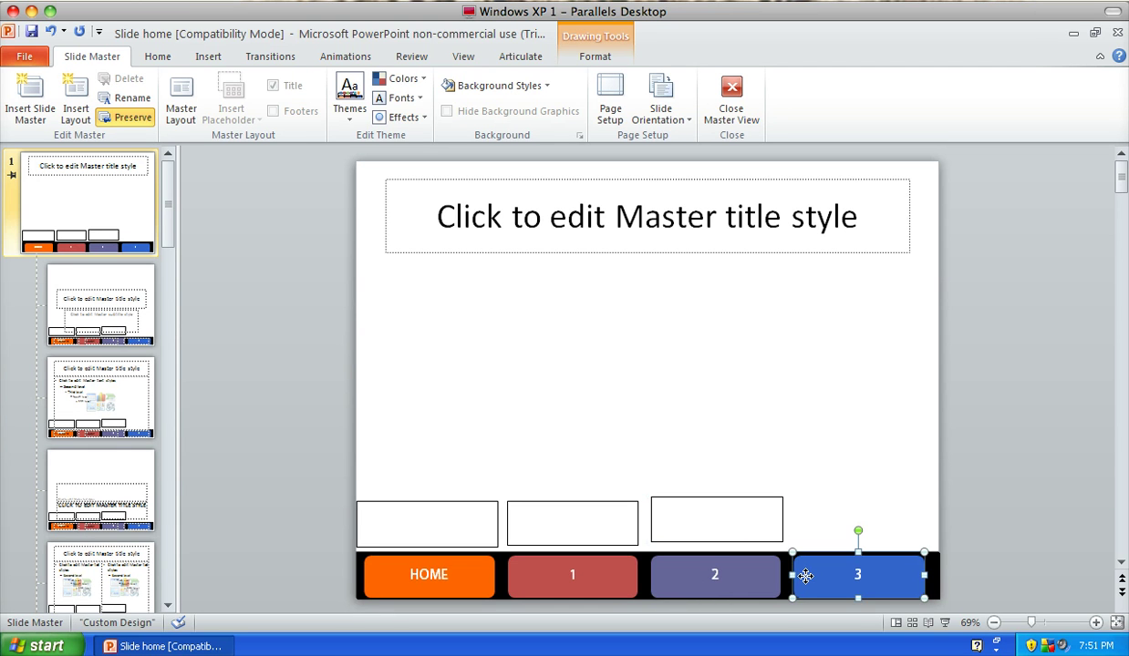
key(Up)
key(Up)
key(Up)
key(Up)
key(Up)
key(Up)
key(Up)
key(Up)
key(Up)
key(Up)
key(Up)
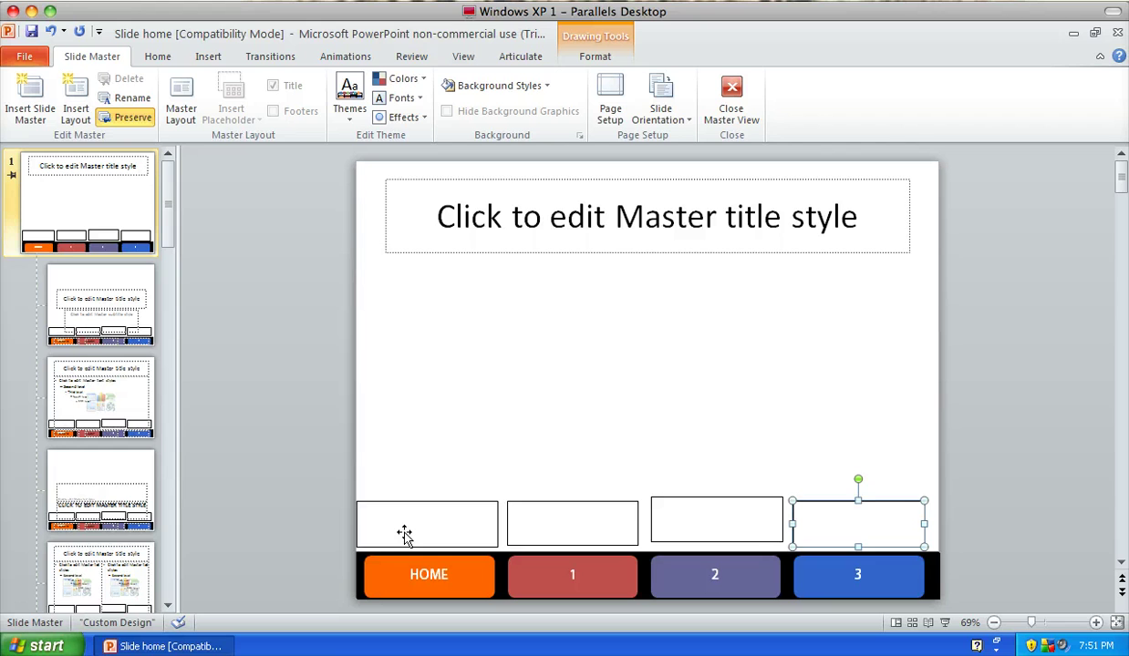
key(Down)
key(Down)
key(Down)
key(Down)
key(Down)
key(Down)
key(Down)
key(Down)
key(Down)
key(Down)
key(Down)
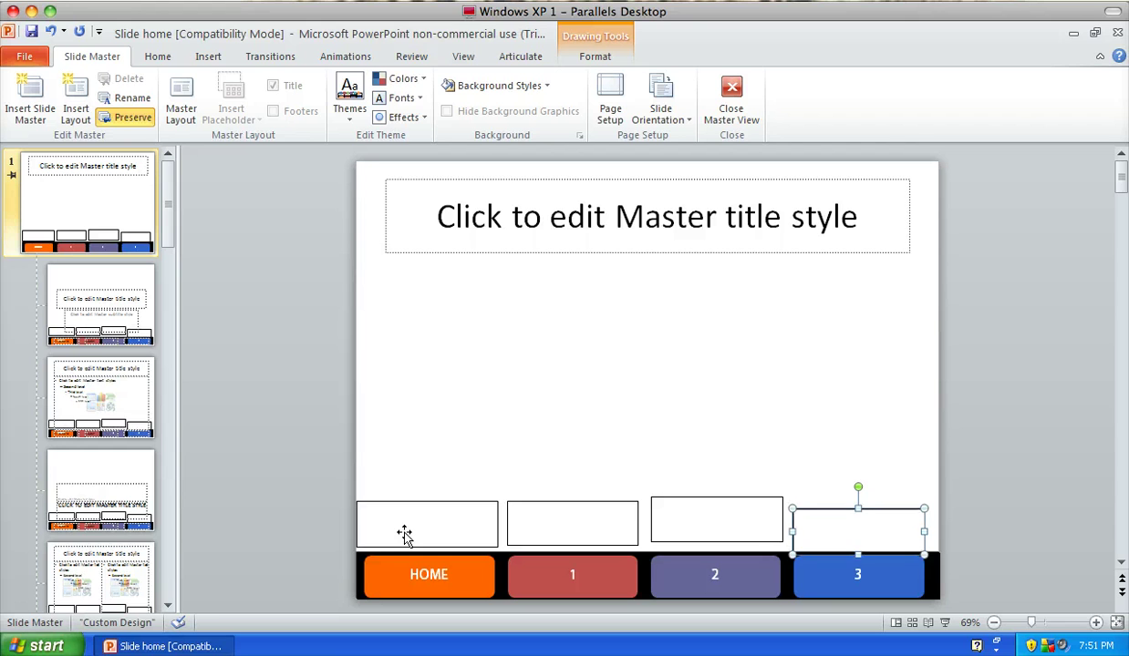
key(Down)
key(Down)
key(Down)
key(Down)
key(Down)
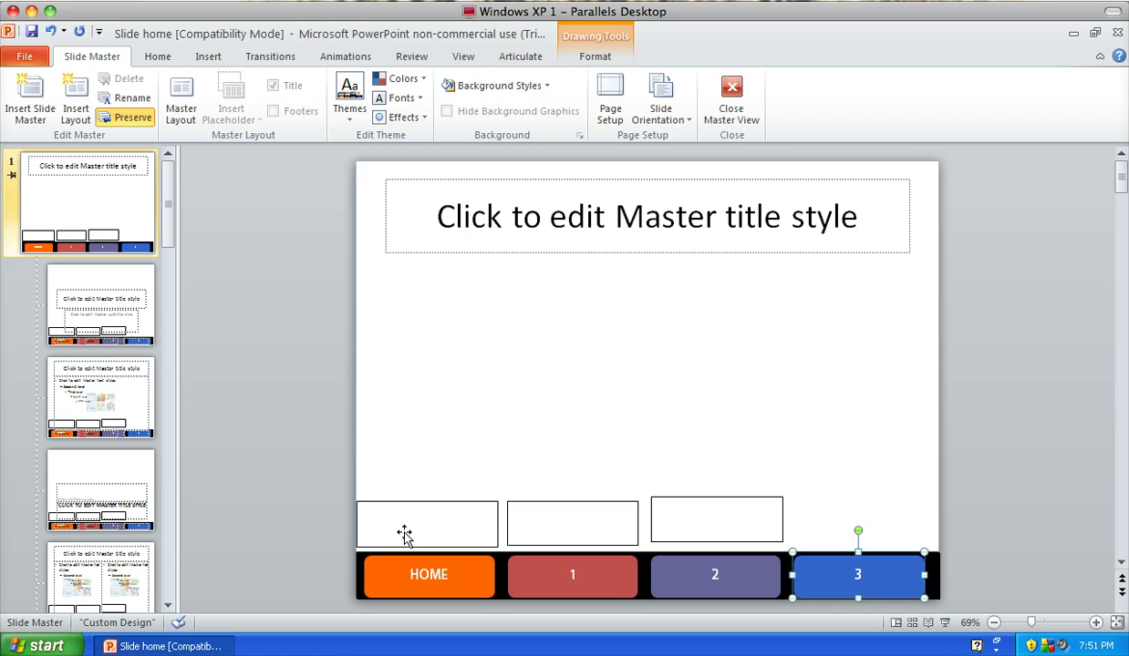
Give the leftmost box an Action hyperlink to '1. Slide home' and move it onto HOME.
click(403, 533)
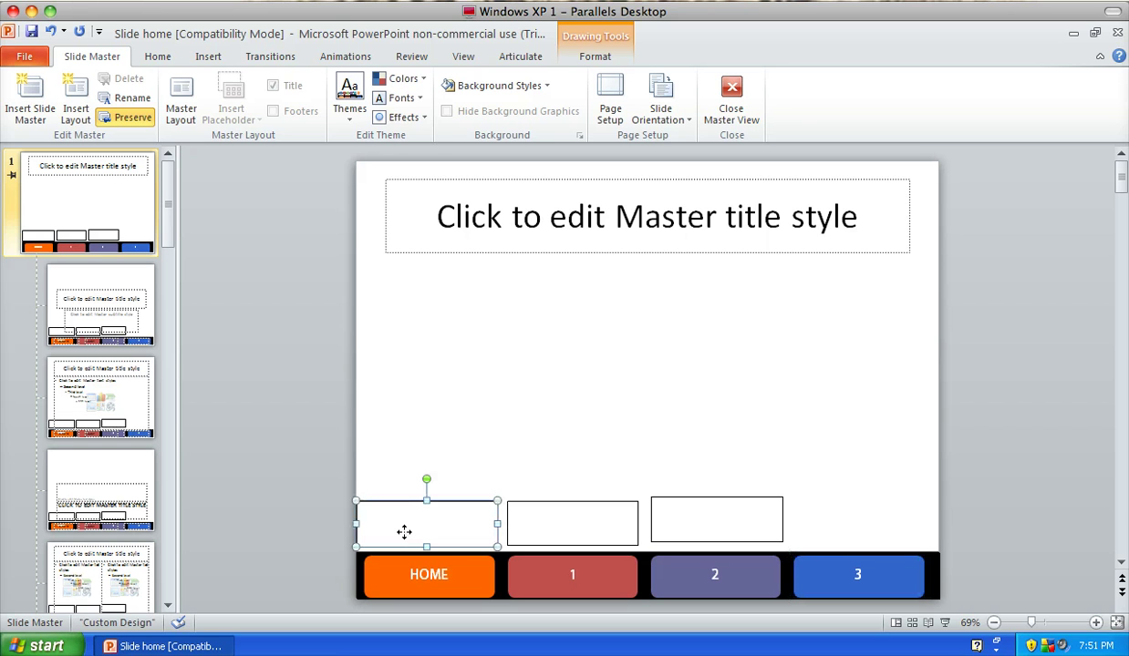
click(209, 60)
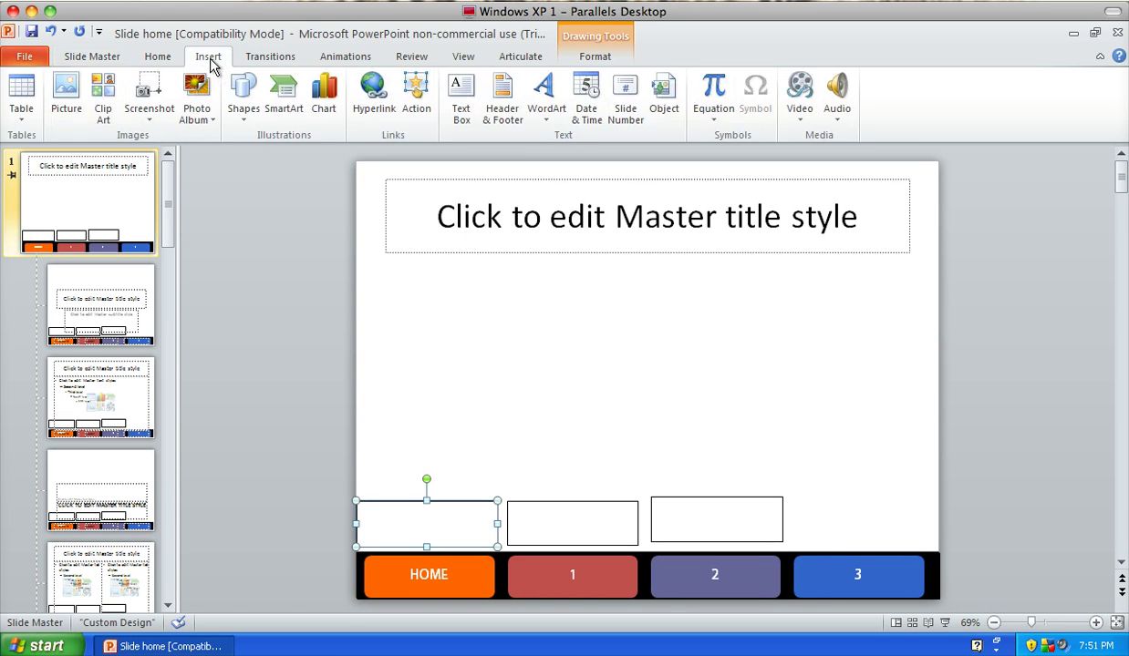
click(378, 98)
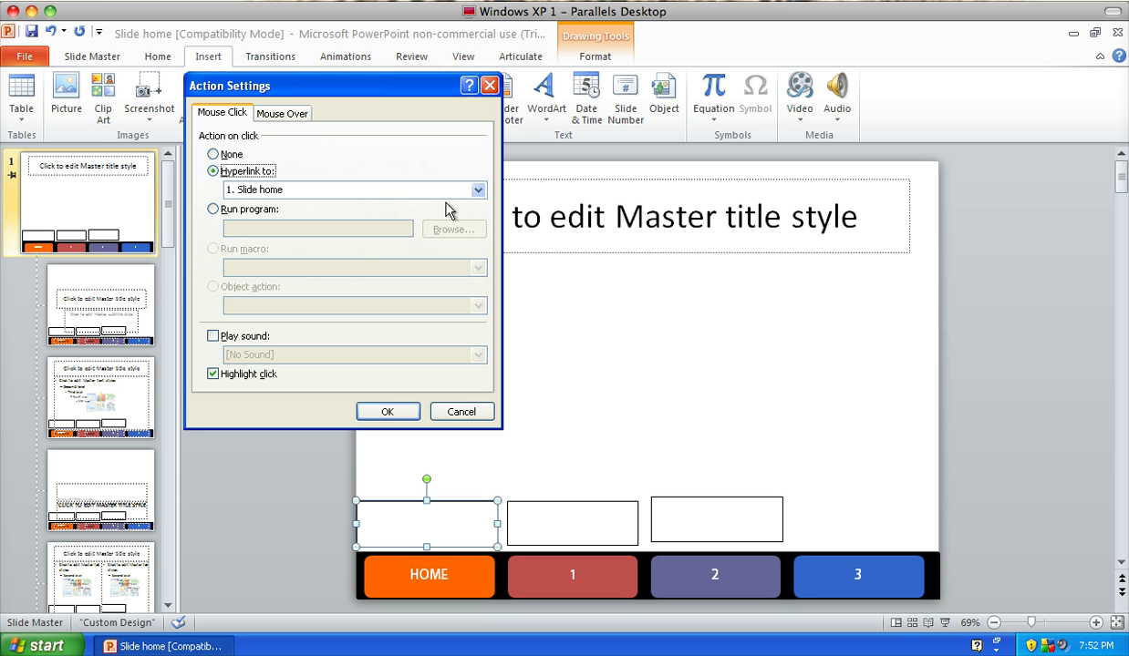
click(476, 190)
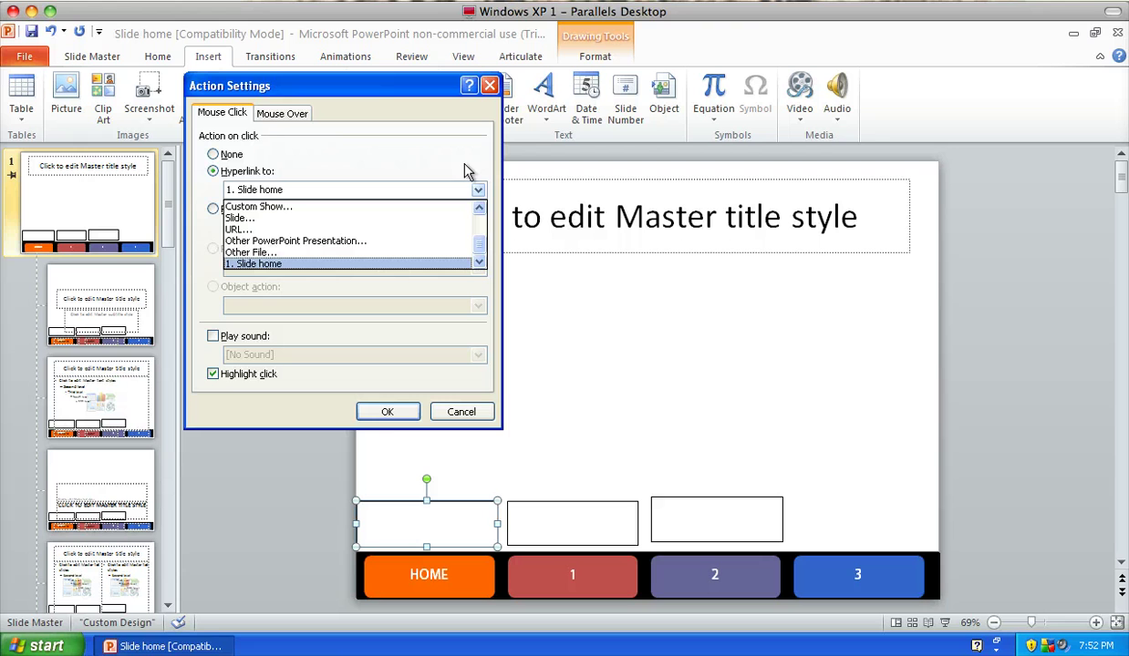
click(465, 172)
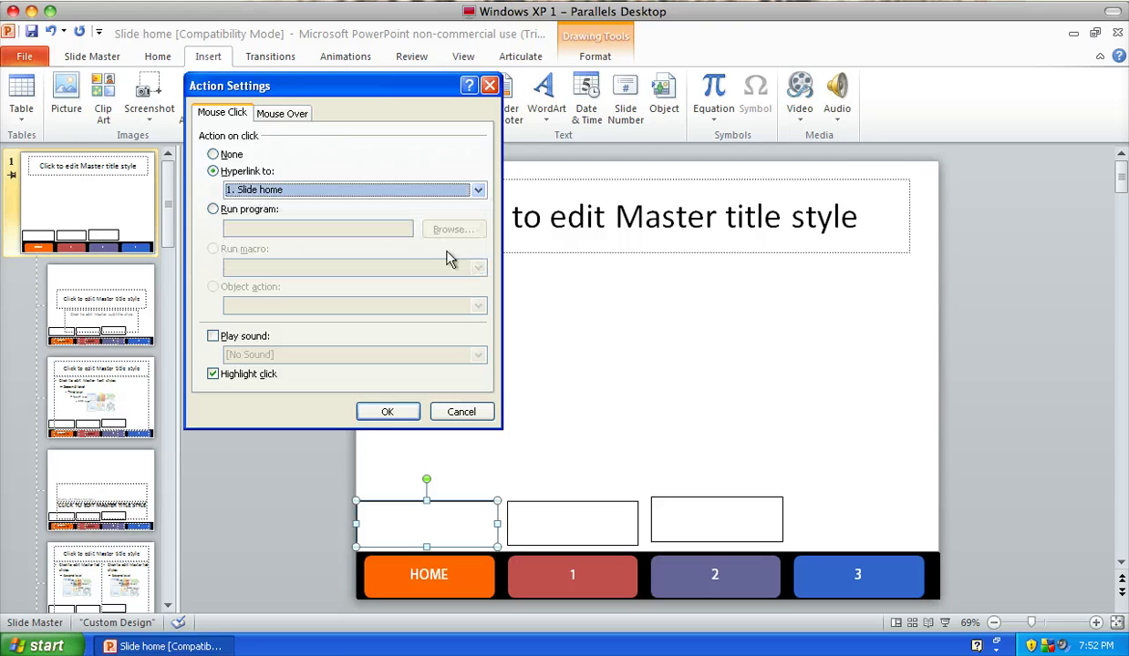
click(387, 412)
key(Down)
key(Down)
key(Down)
key(Down)
key(Down)
key(Down)
key(Down)
key(Down)
key(Down)
key(Down)
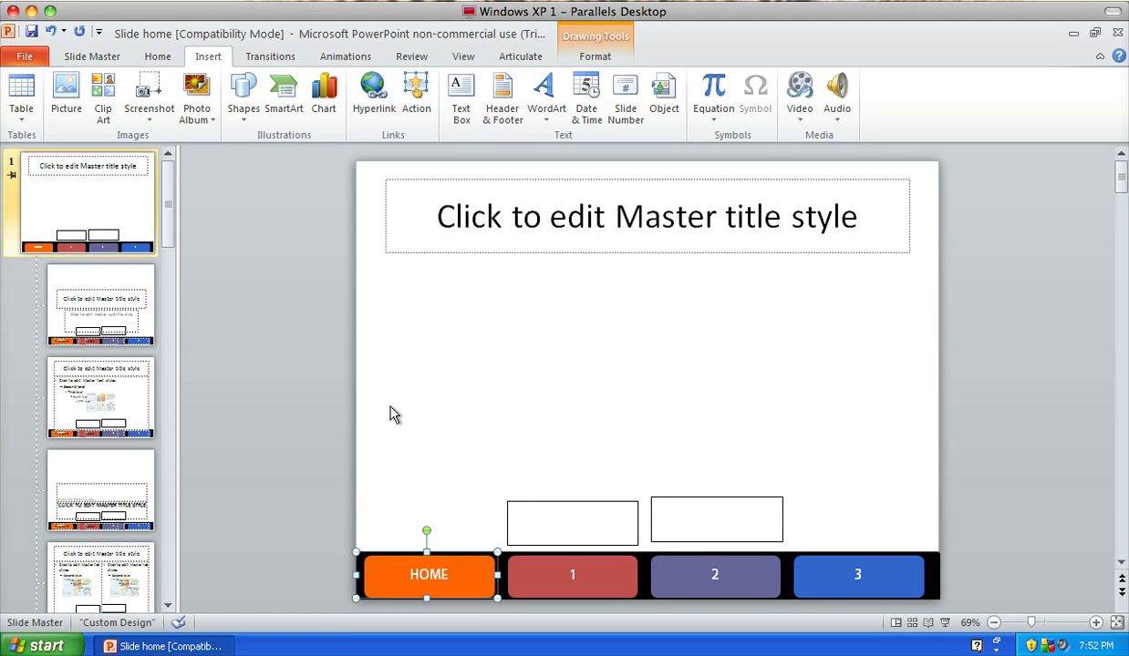
Nudge the empty boxes down with arrow keys until they cover buttons 1 and 2.
click(556, 524)
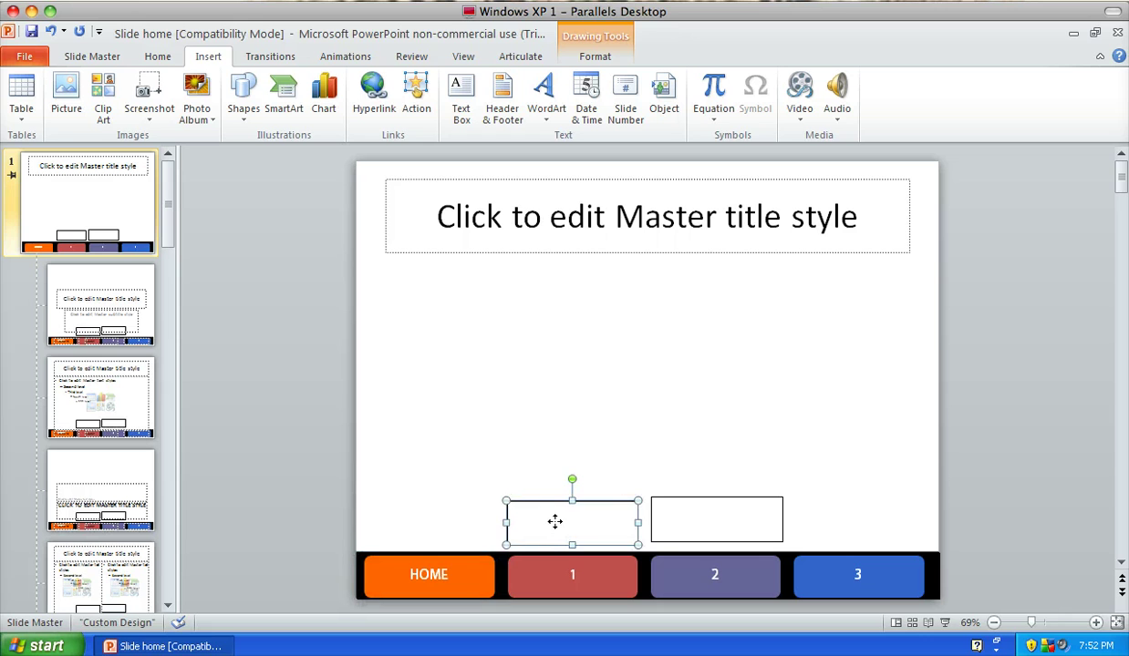
key(Down)
key(Down)
key(Down)
key(Down)
key(Down)
key(Down)
key(Down)
key(Down)
key(Down)
key(Down)
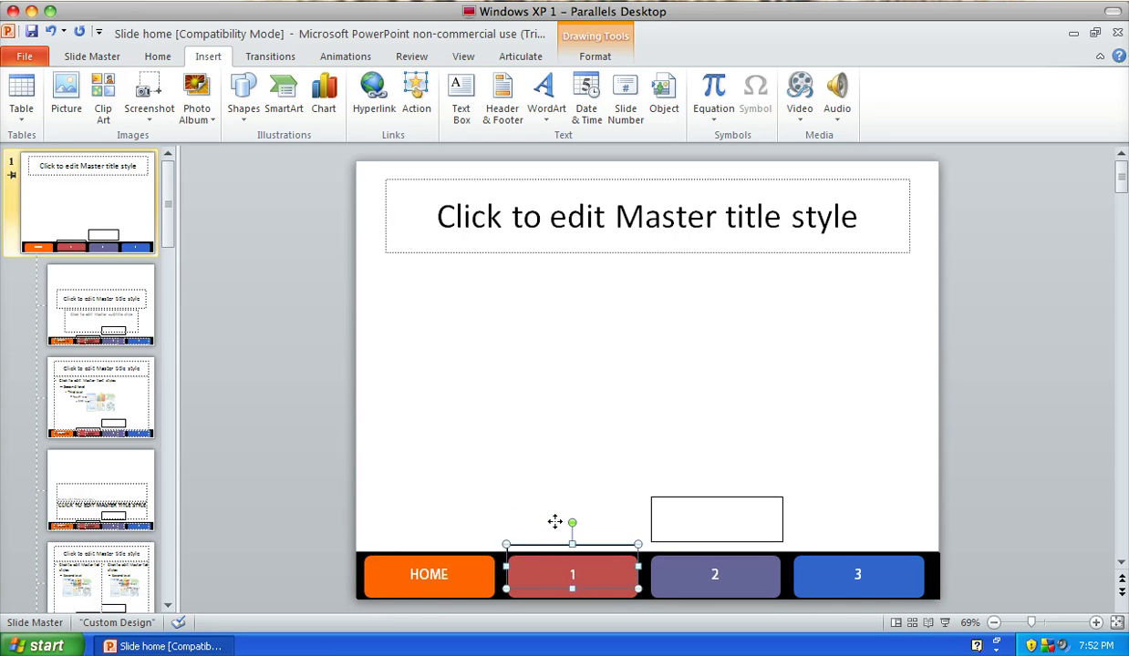
key(Down)
key(Down)
key(Down)
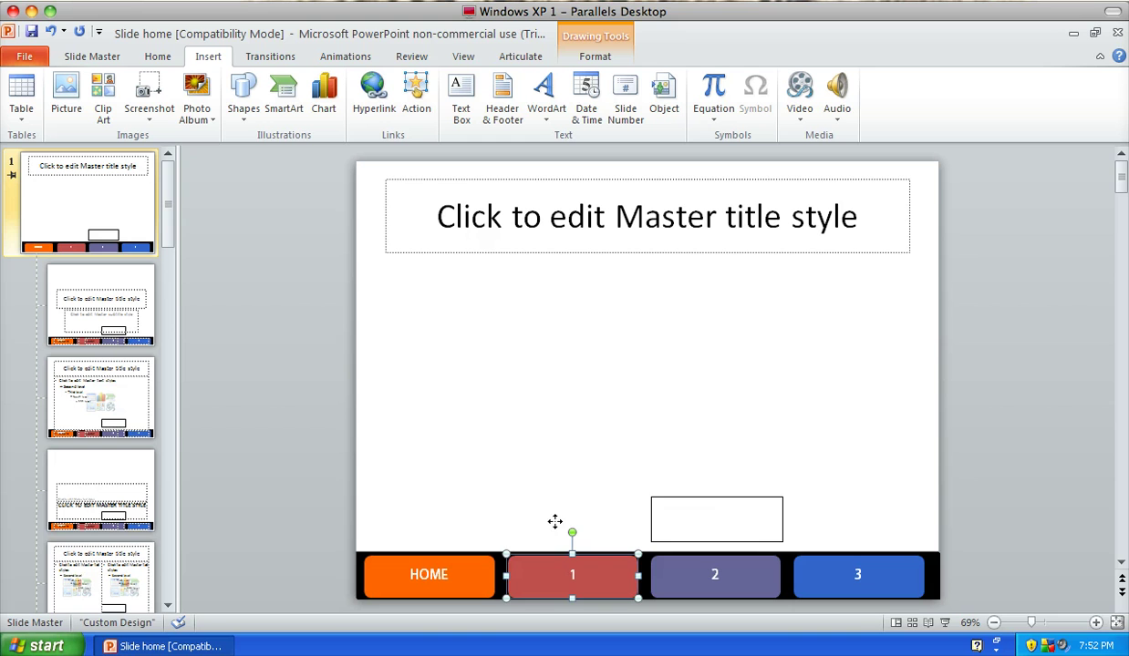
click(717, 522)
key(Down)
key(Down)
key(Down)
key(Down)
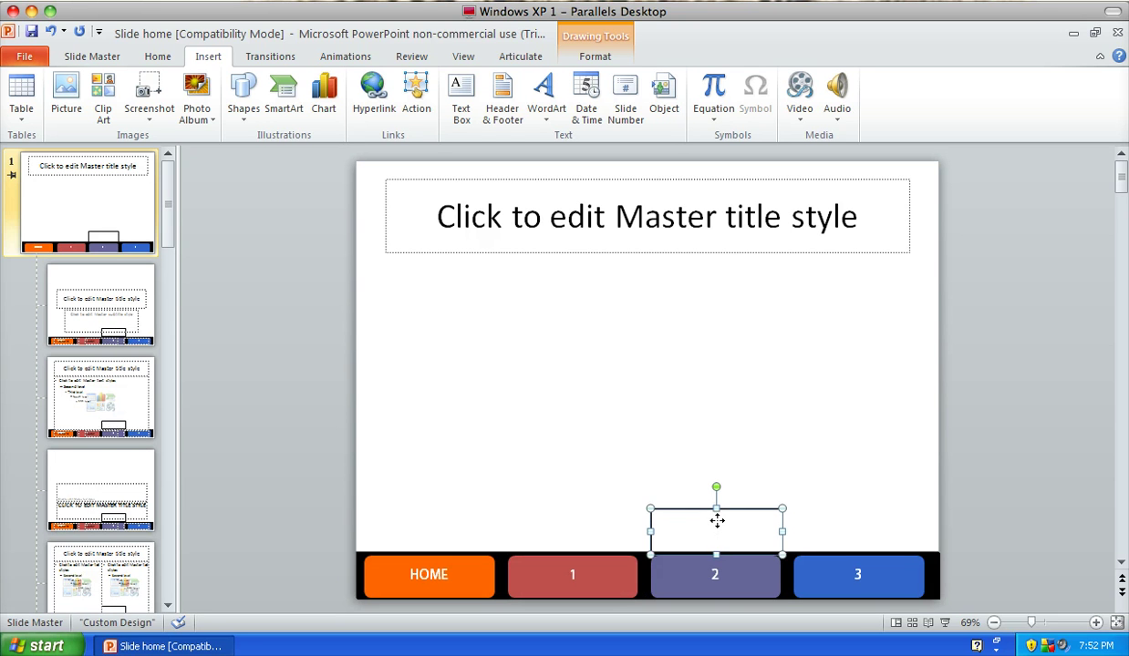
key(Down)
key(Down)
key(Down)
key(Down)
key(Down)
key(Down)
key(Down)
key(Down)
key(Down)
key(Down)
key(Down)
key(Down)
key(Down)
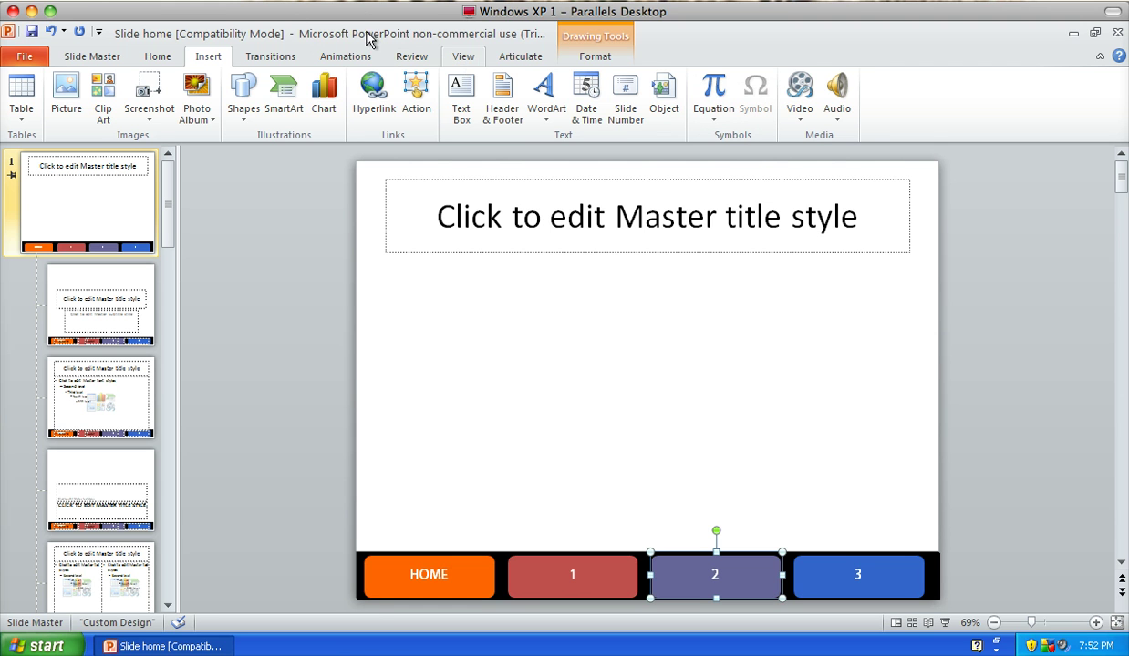
Close Master View from the Slide Master tab to return to the normal slides.
click(82, 58)
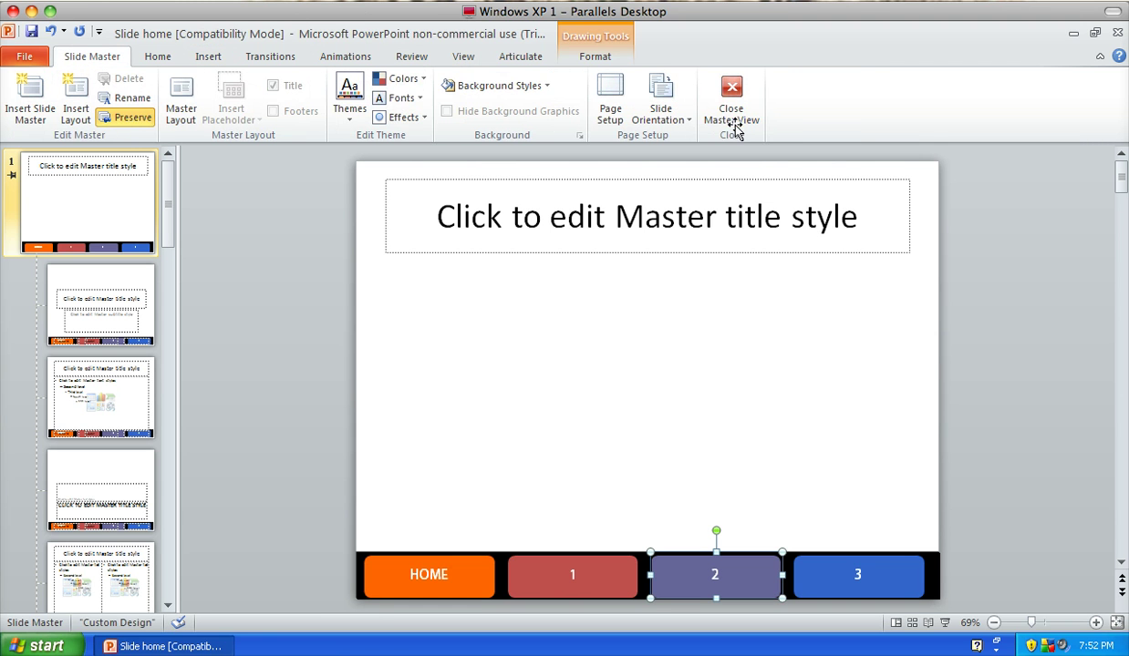
click(732, 109)
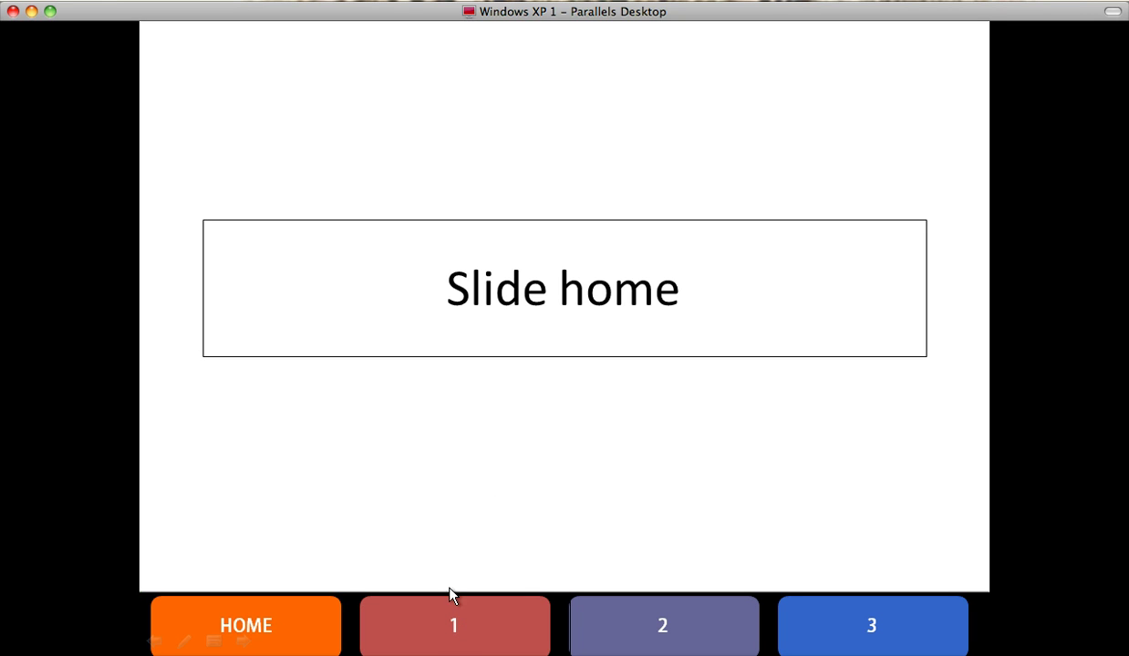
In the slide show, test the 1 and 3 buttons, jumping to Slide 1 then Slide 3.
click(452, 629)
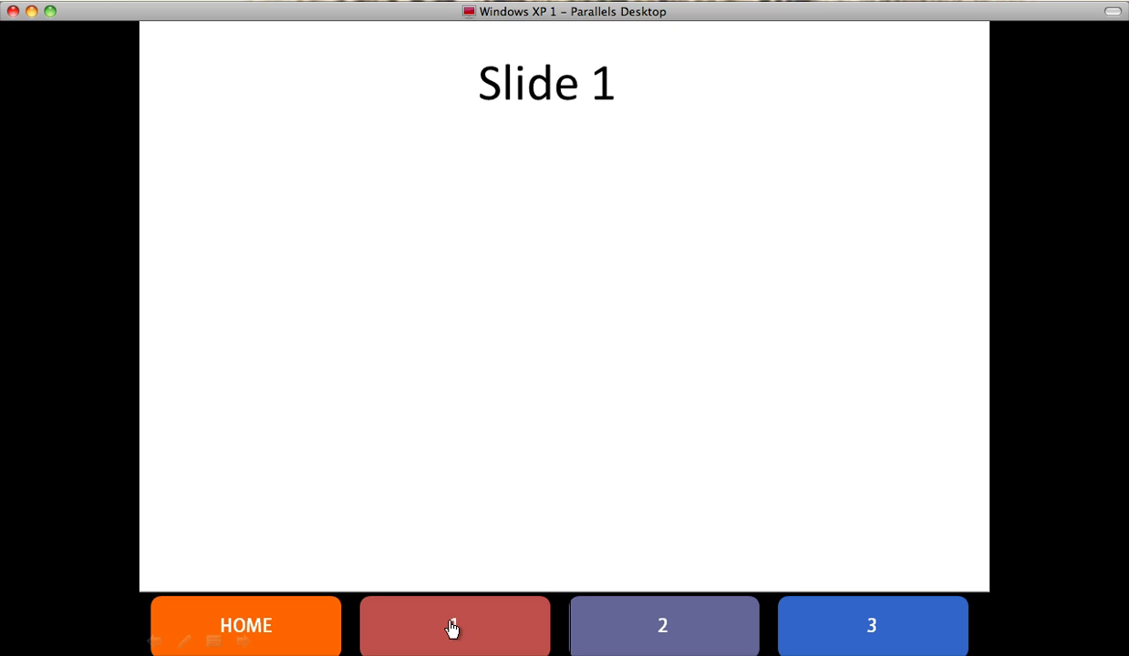
click(866, 635)
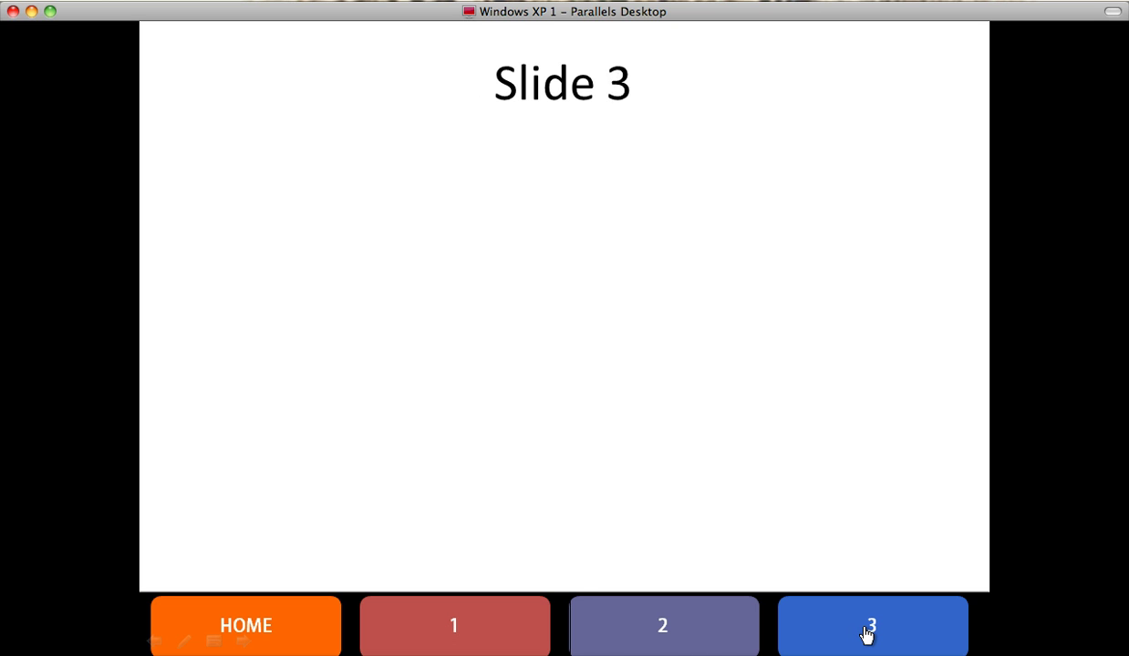